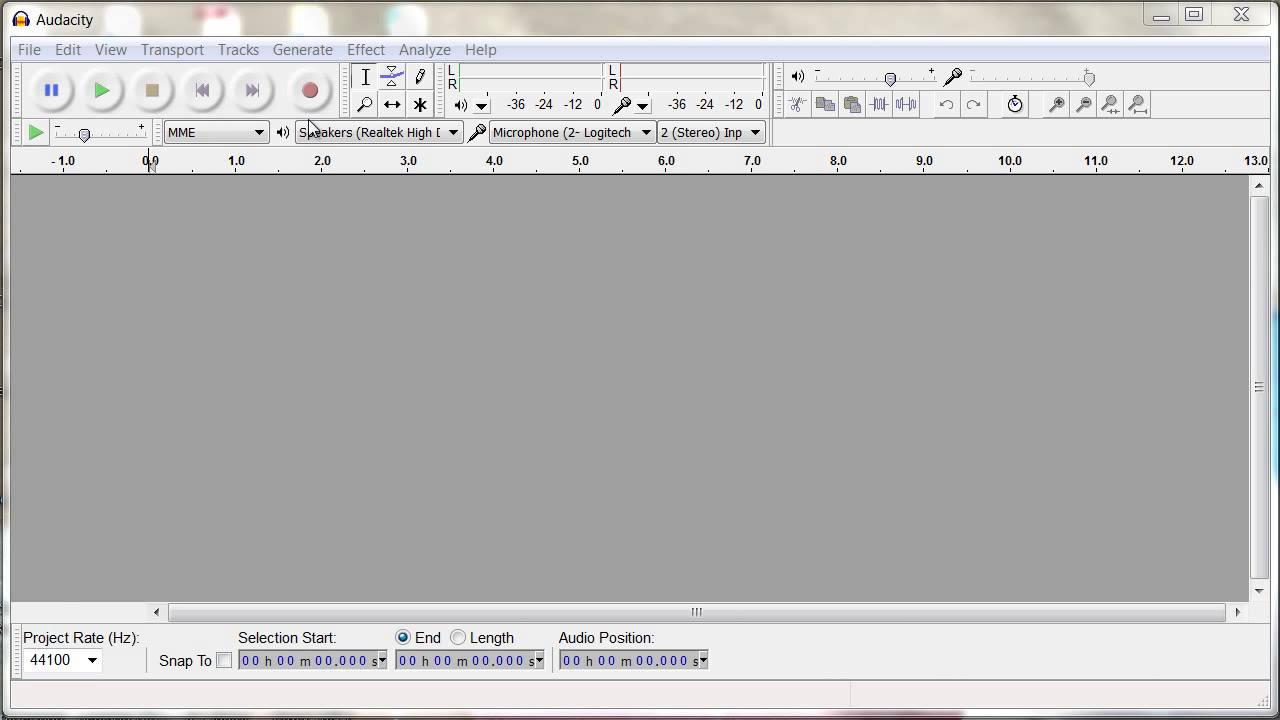
# - Import Lazy Song.mp3 from the Example Project folder as audio
pyautogui.click(296, 24)
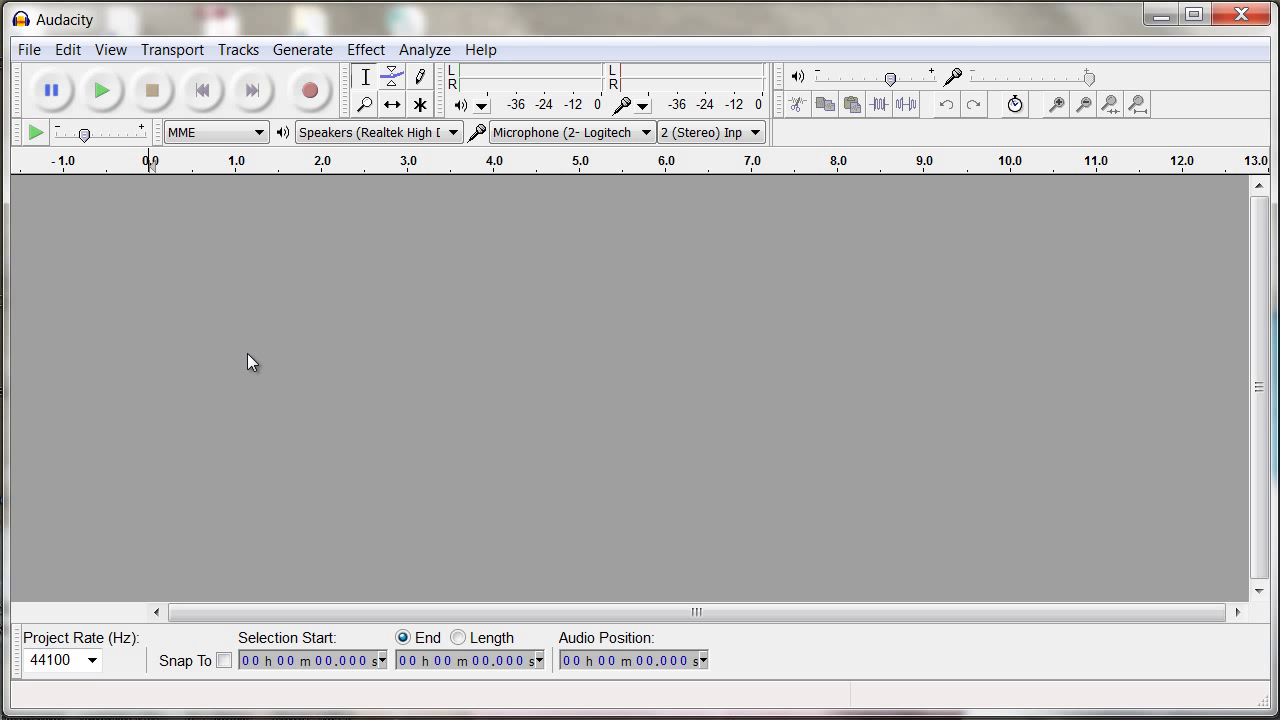
pyautogui.click(29, 49)
pyautogui.moveTo(70, 316)
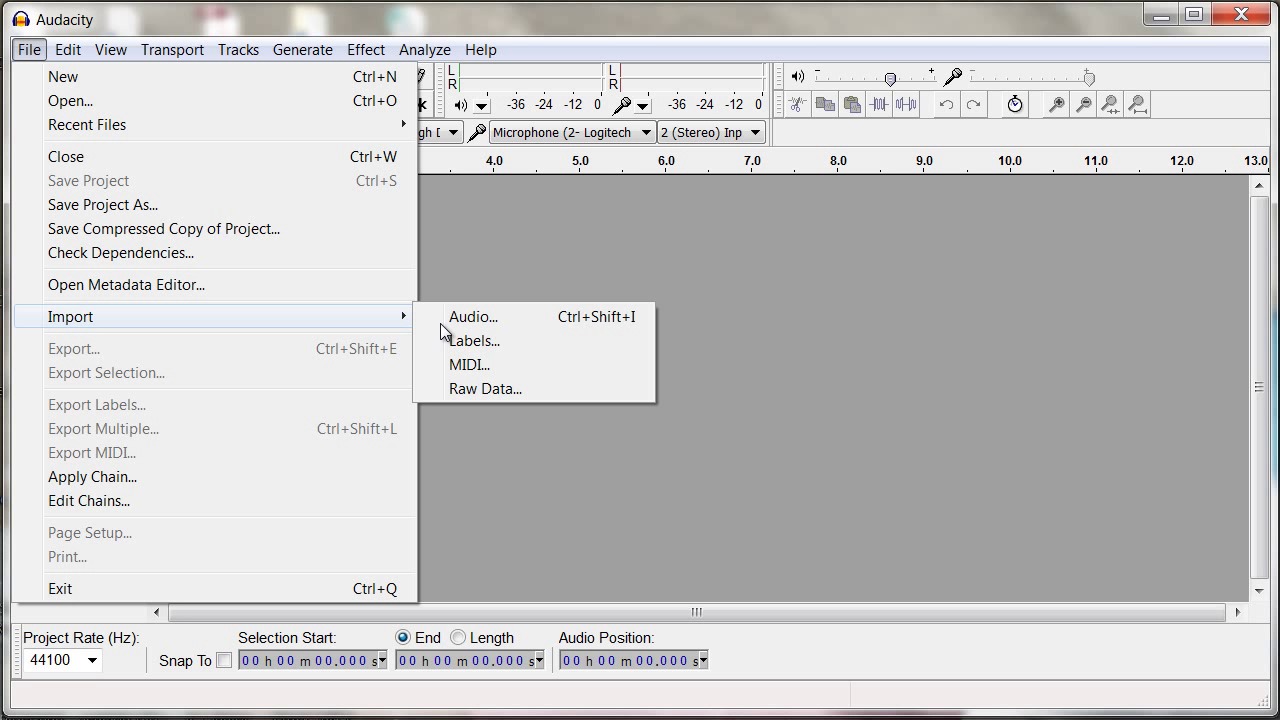
pyautogui.click(476, 316)
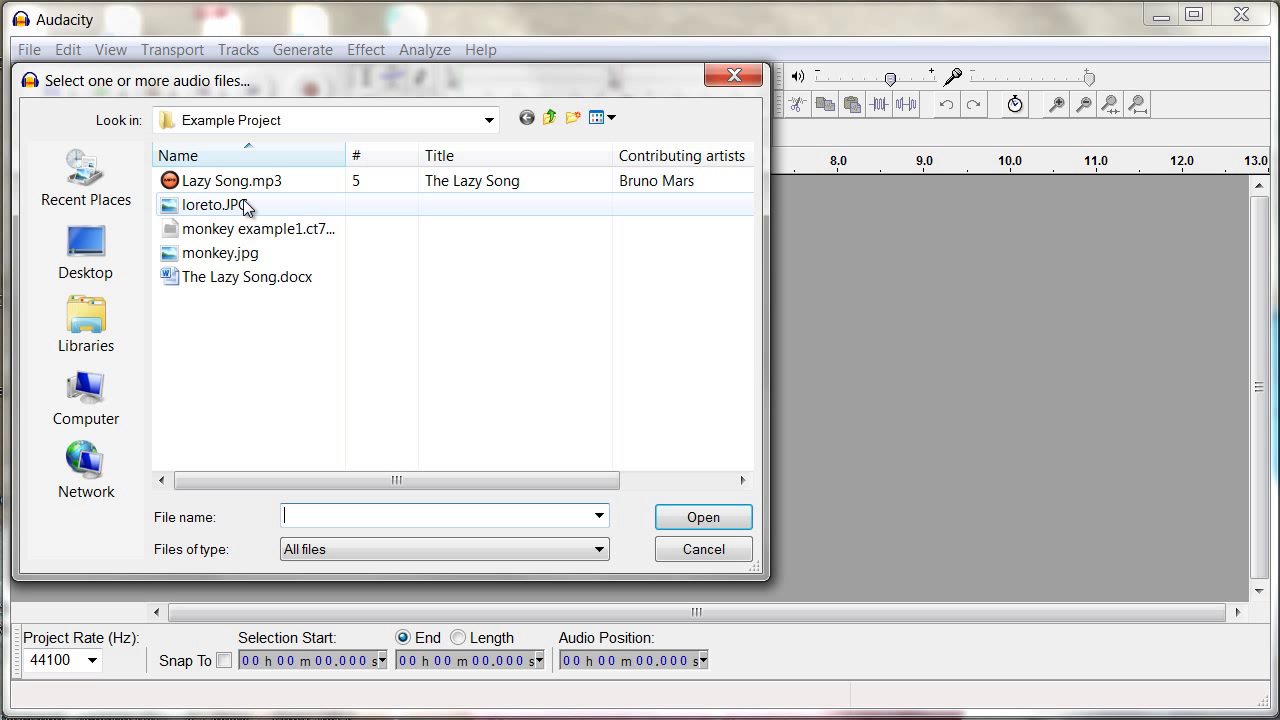
pyautogui.click(214, 180)
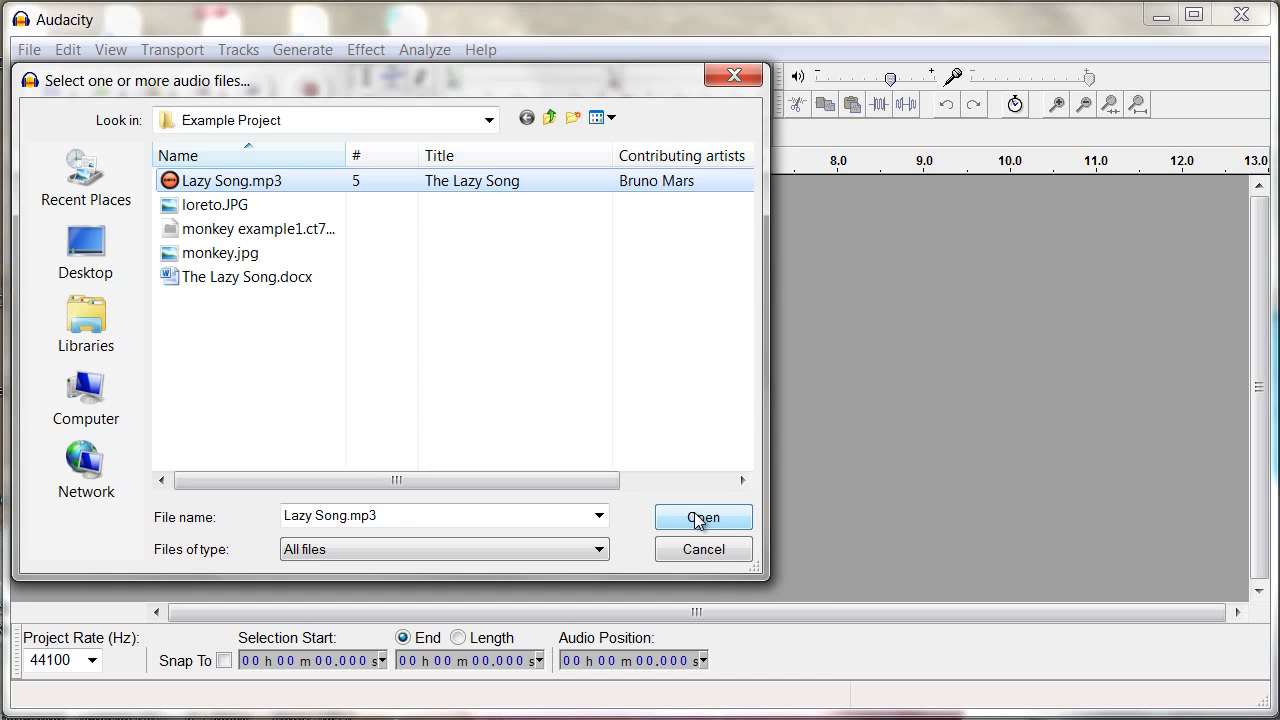
pyautogui.click(697, 518)
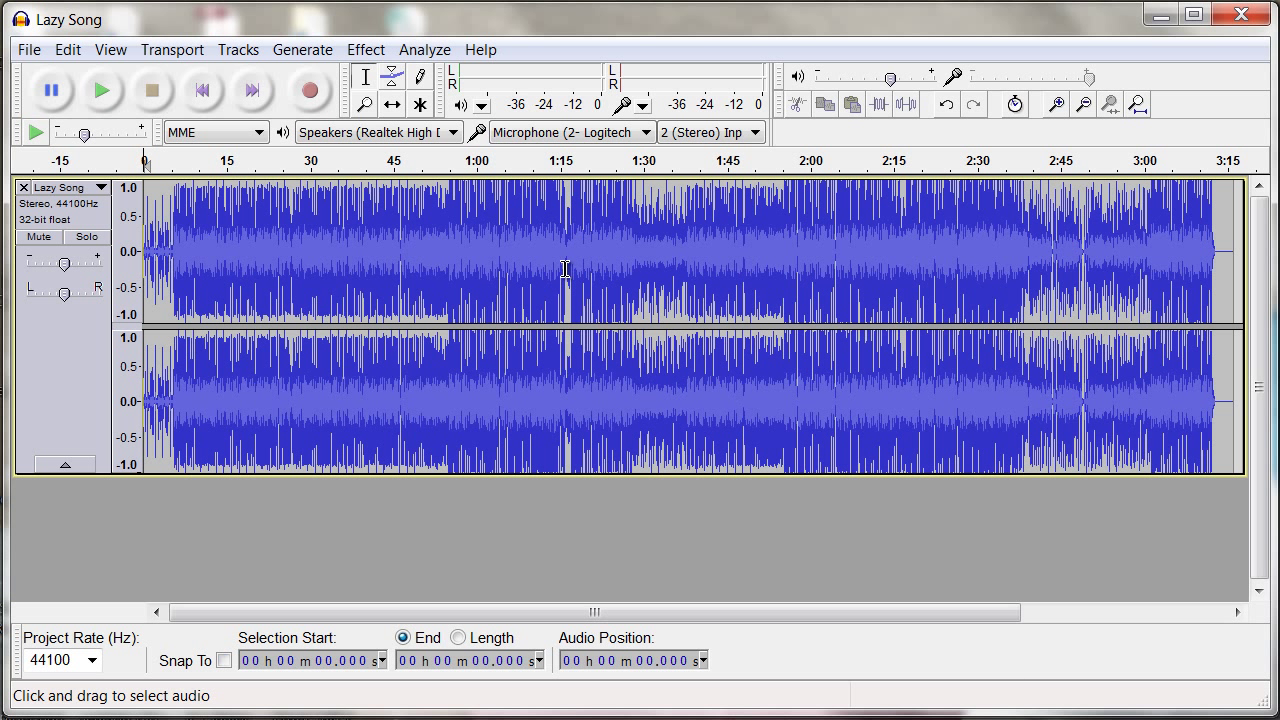
# - Preview the song briefly from about 1:12, then select 0:00 to about 1:17
pyautogui.click(545, 215)
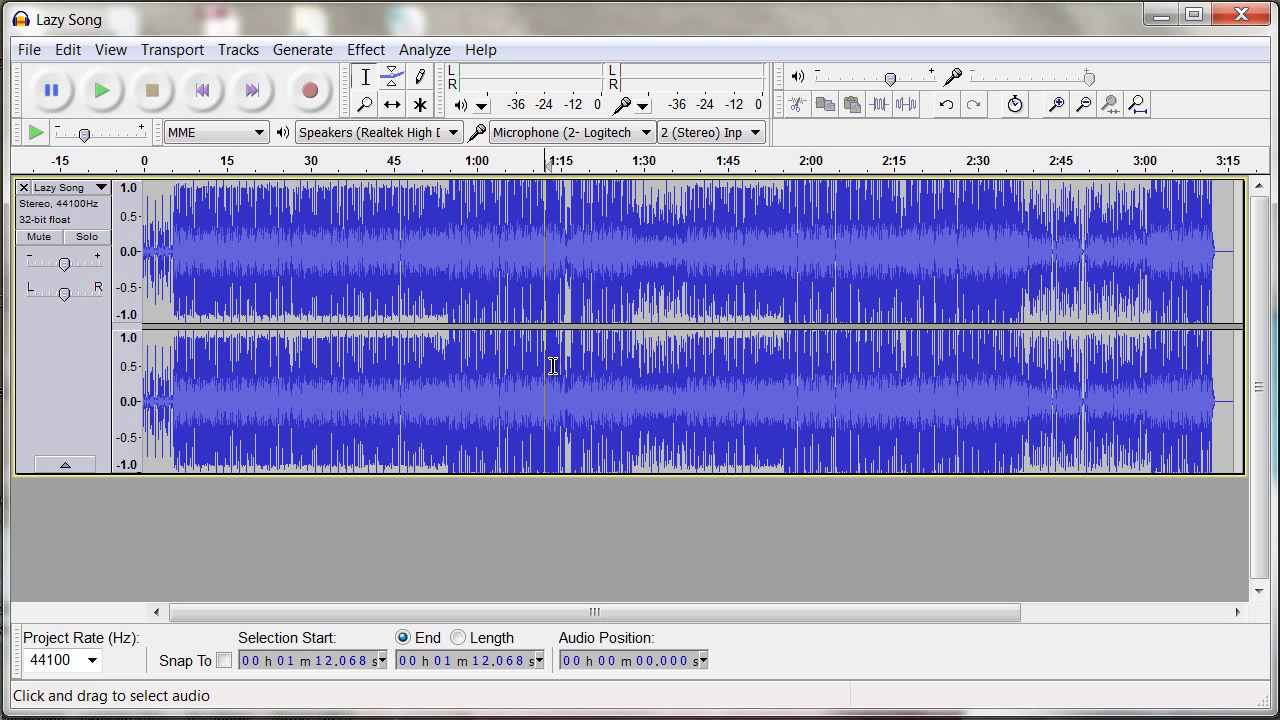
pyautogui.click(101, 90)
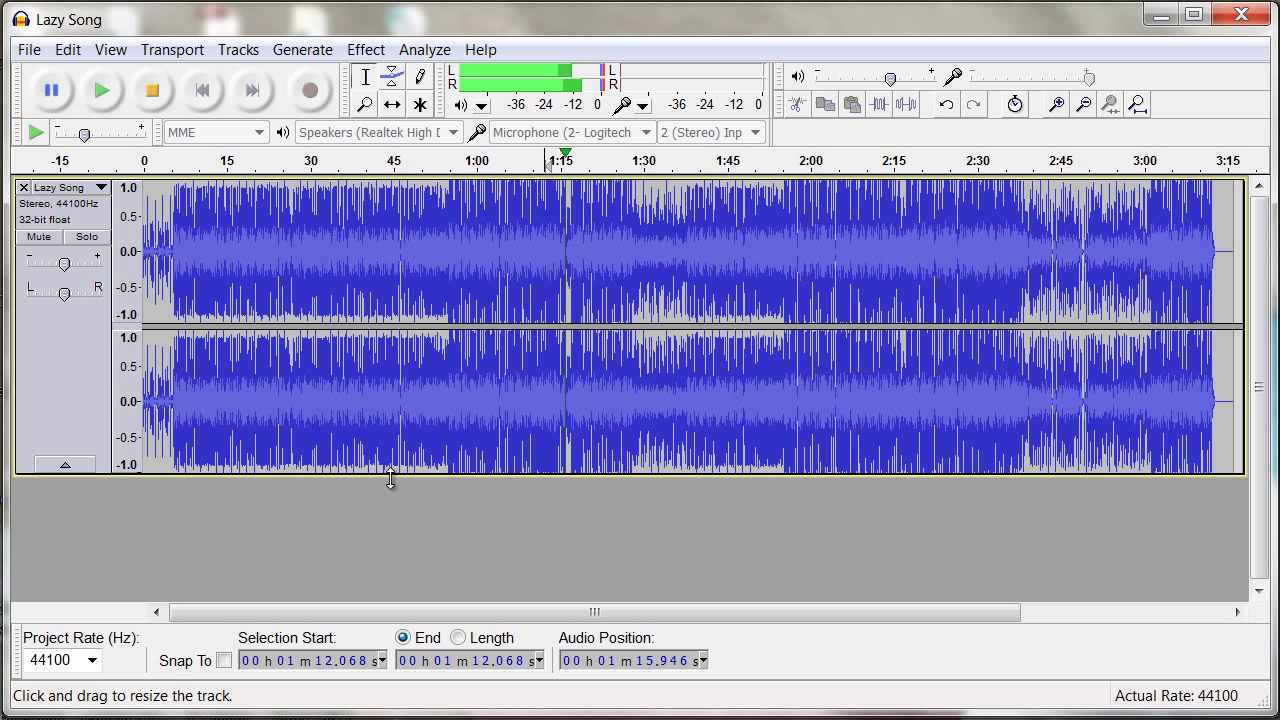
pyautogui.click(152, 90)
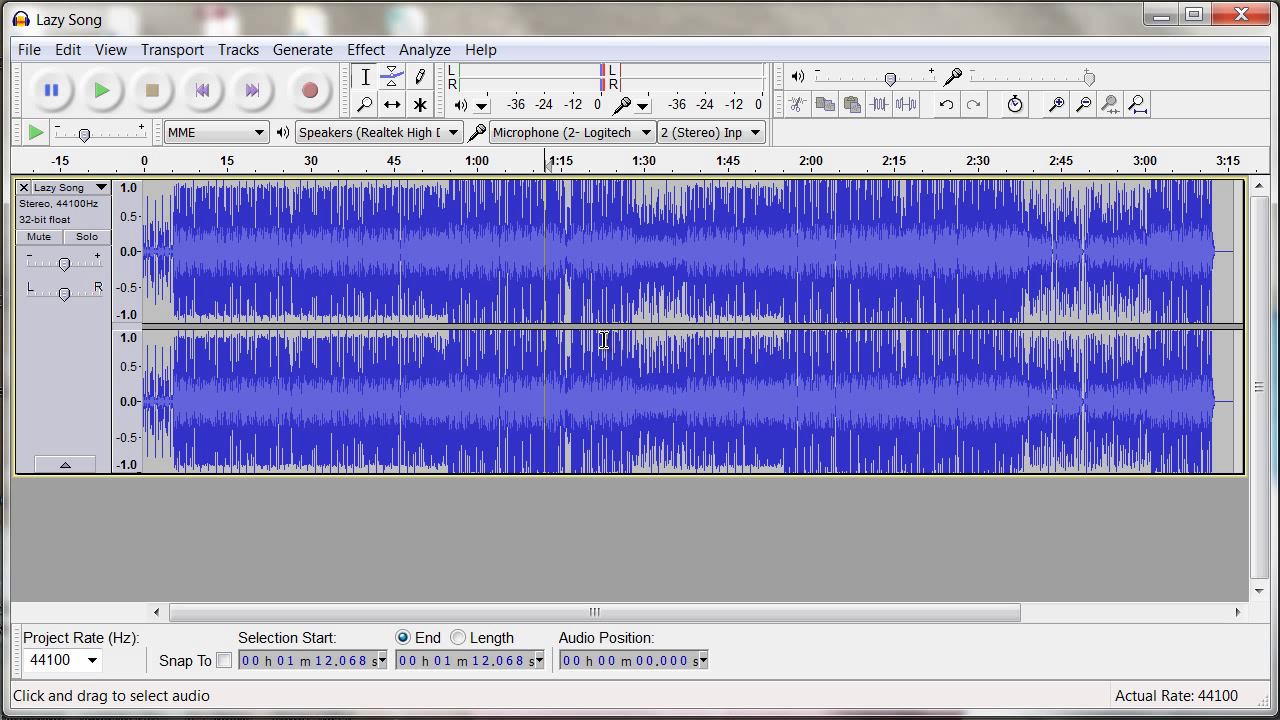
pyautogui.moveTo(571, 256); pyautogui.dragTo(125, 390)
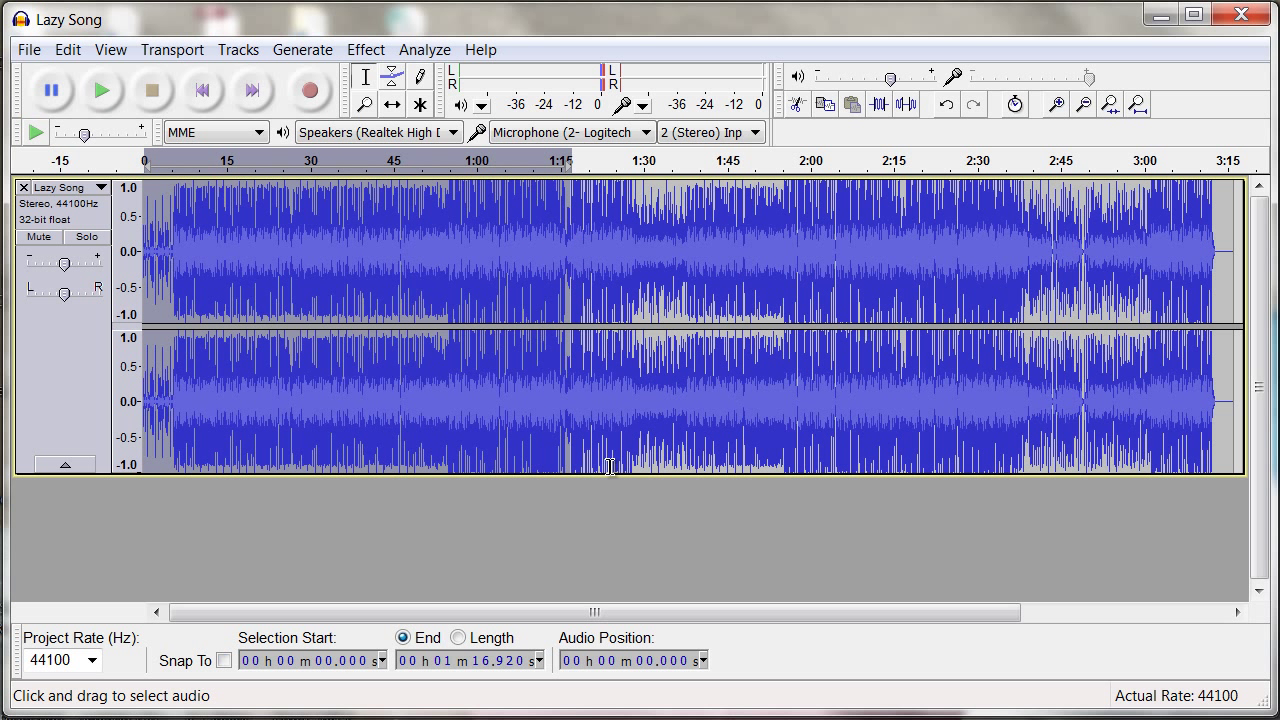
# - Copy the 0:00–1:17 selection and paste it into a new empty project
pyautogui.click(74, 55)
pyautogui.click(106, 190)
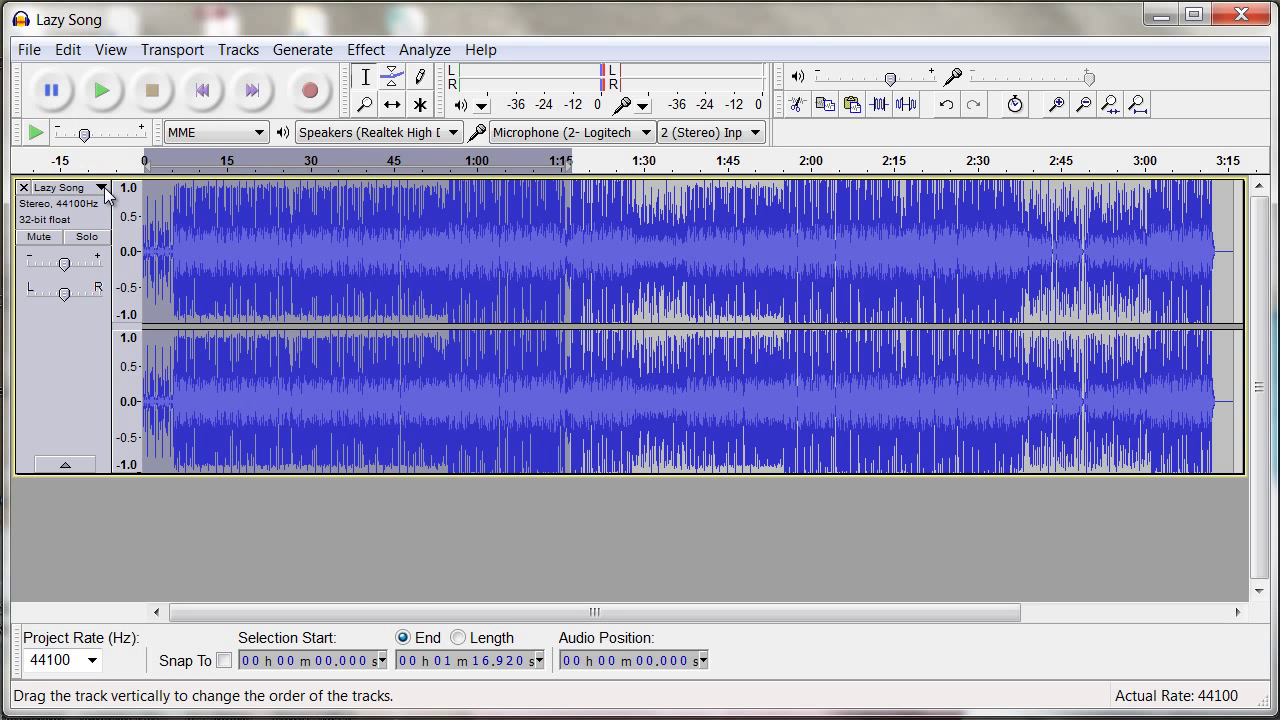
pyautogui.click(30, 50)
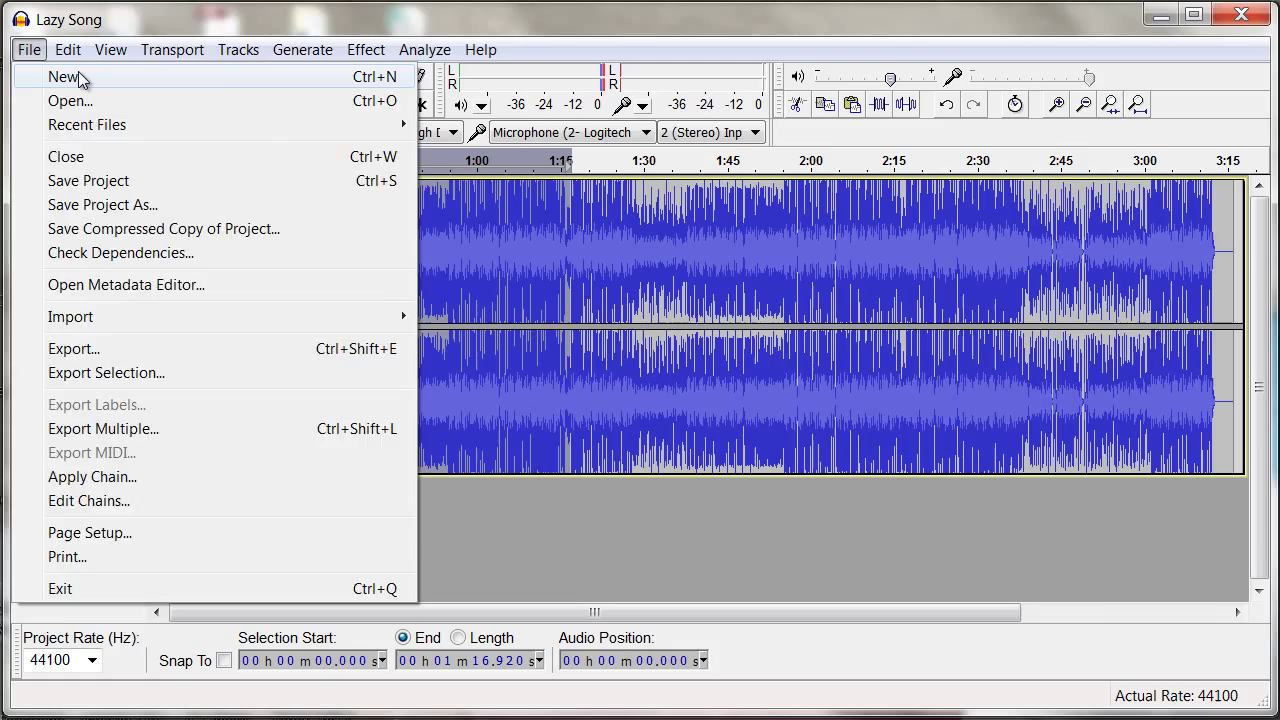
pyautogui.click(62, 76)
pyautogui.click(93, 75)
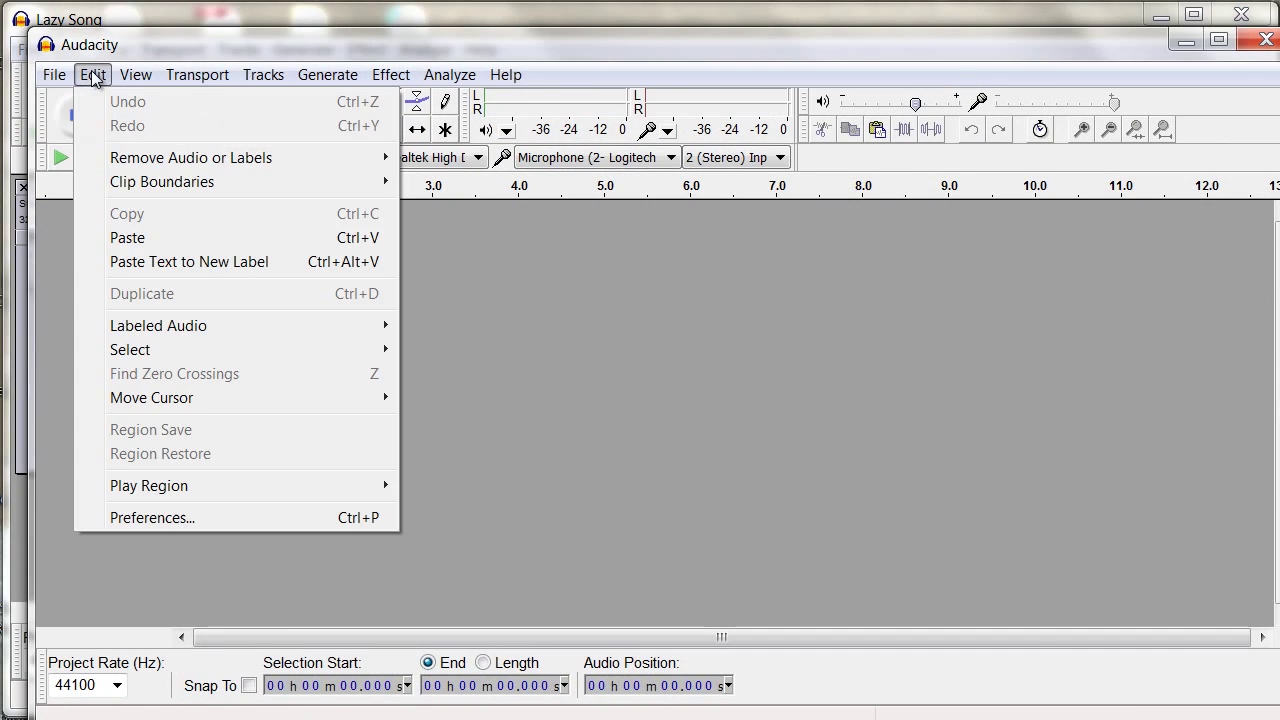
pyautogui.click(128, 238)
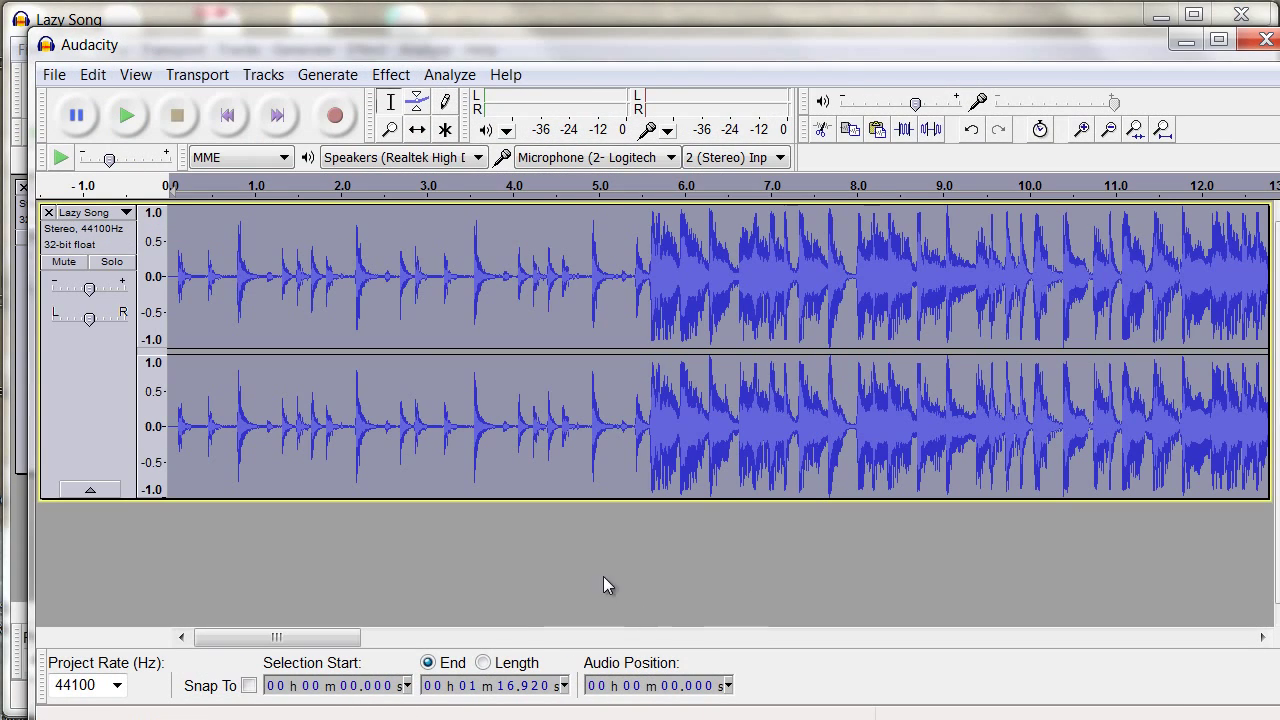
pyautogui.moveTo(329, 637)
pyautogui.mouseDown()
pyautogui.moveTo(1183, 644)
pyautogui.moveTo(340, 612)
pyautogui.moveTo(308, 637)
pyautogui.mouseUp()
# - Export the clip as 1minuteSong MP3 to Example Project, accepting empty metadata
pyautogui.click(54, 76)
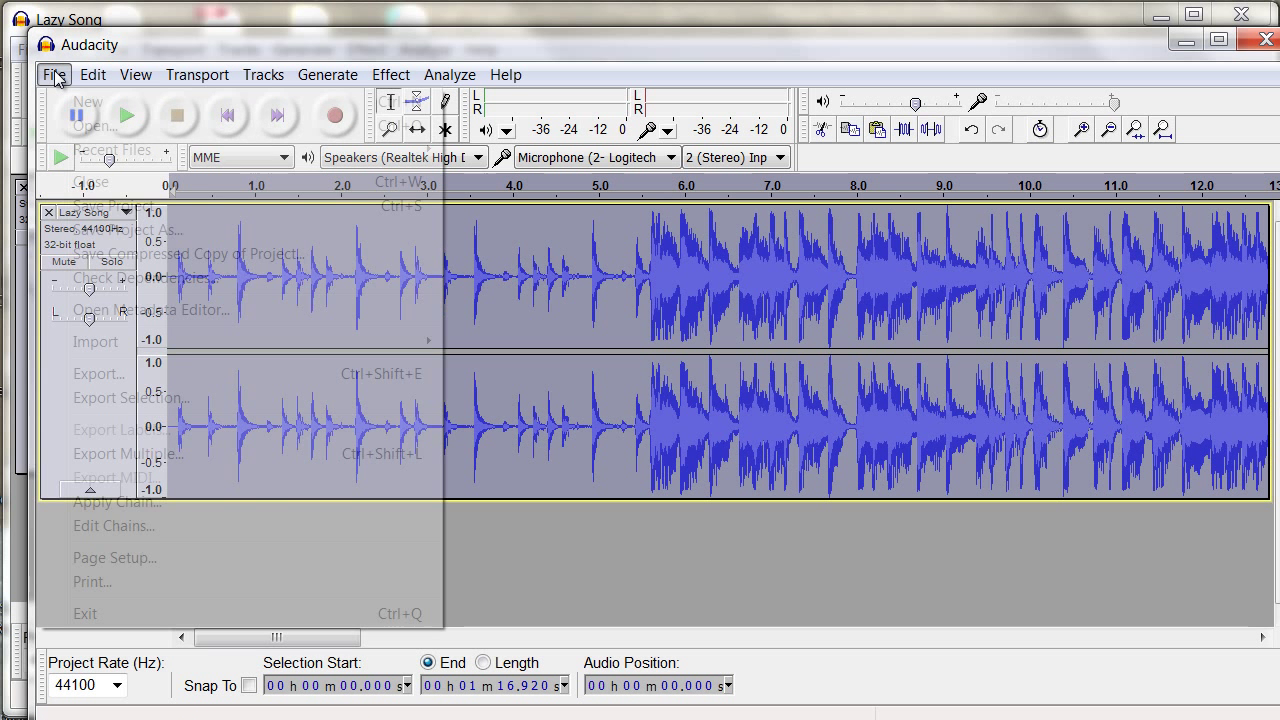
pyautogui.click(111, 375)
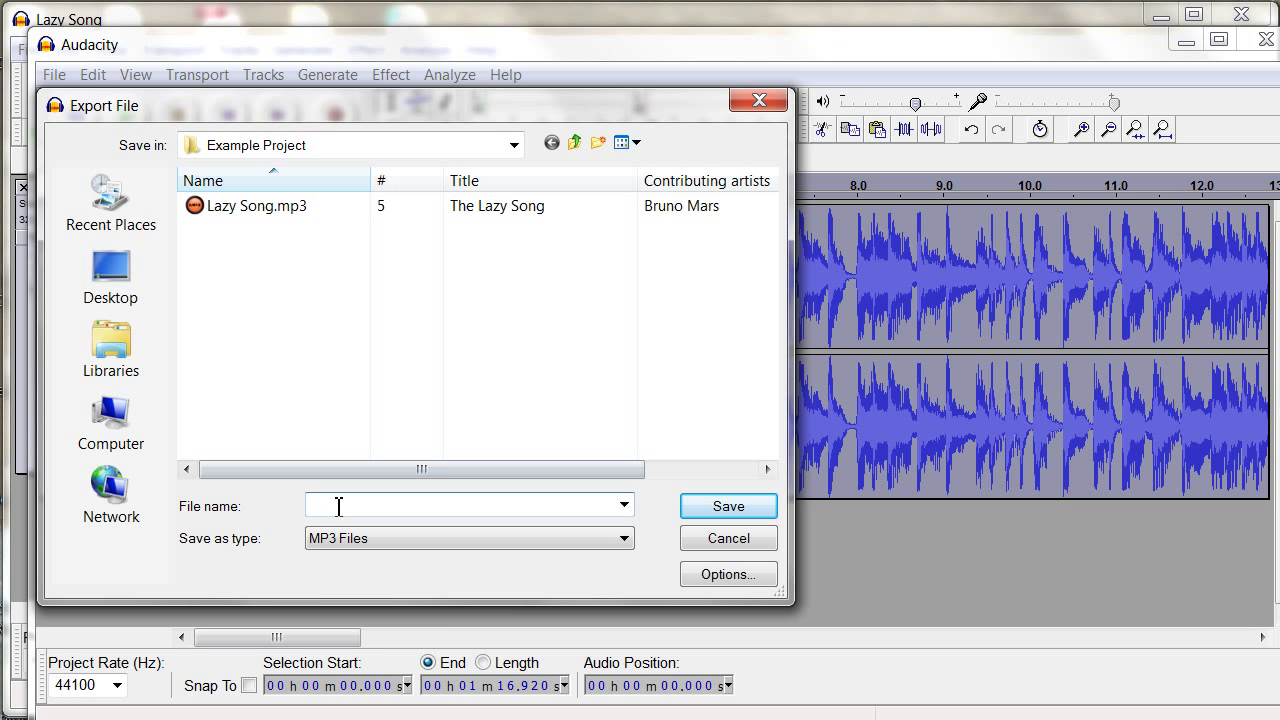
pyautogui.write('1min')
pyautogui.write('uteSong')
pyautogui.click(722, 508)
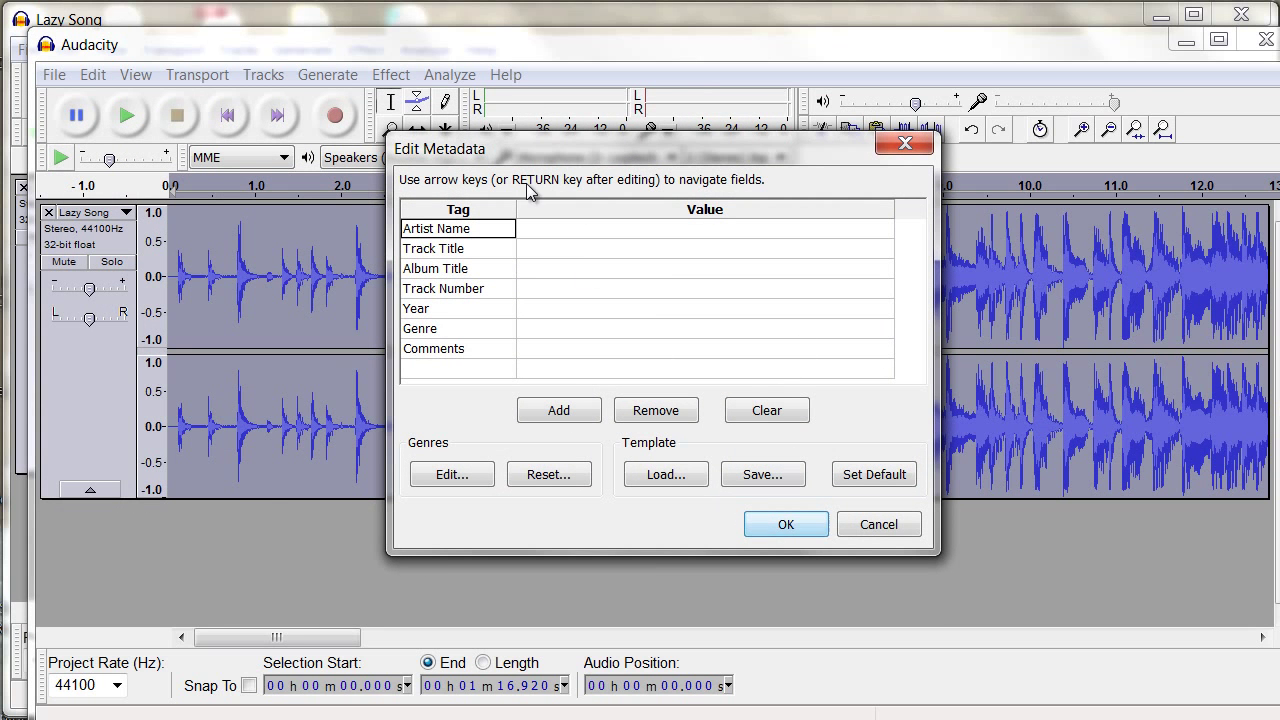
pyautogui.click(786, 523)
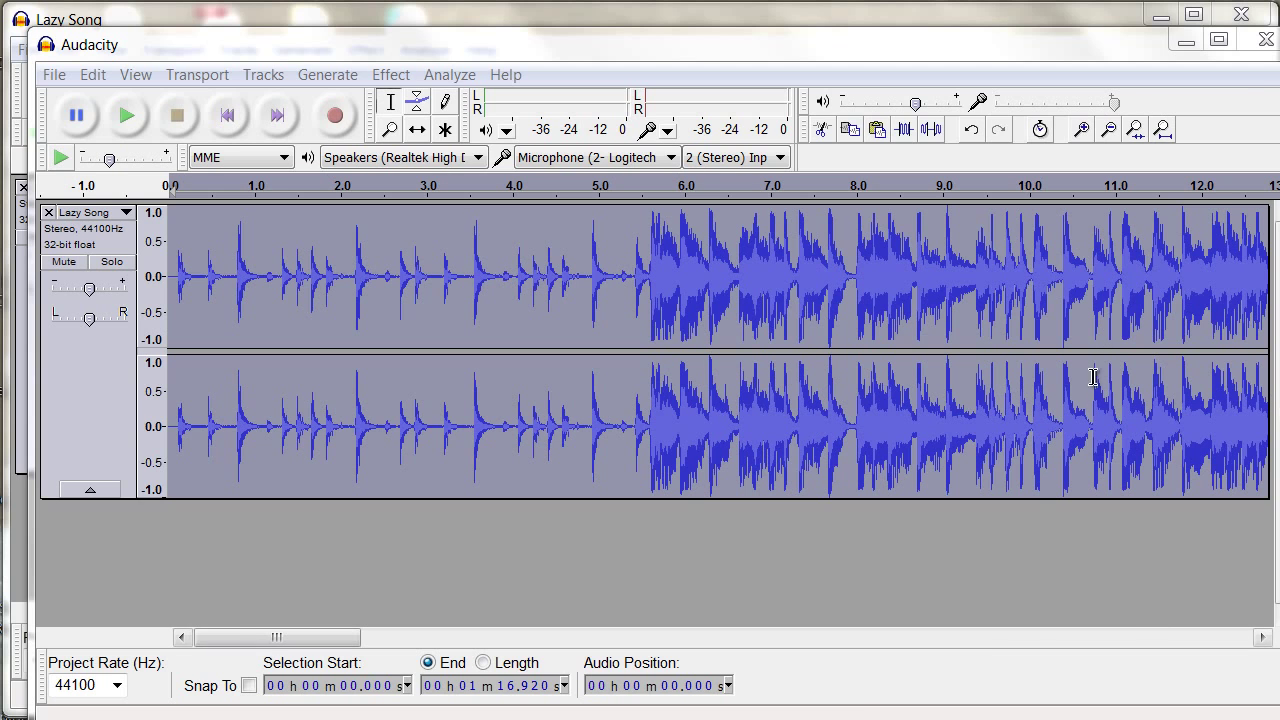
# - Close the clip project and the Lazy Song project, discarding changes in both
pyautogui.click(1265, 39)
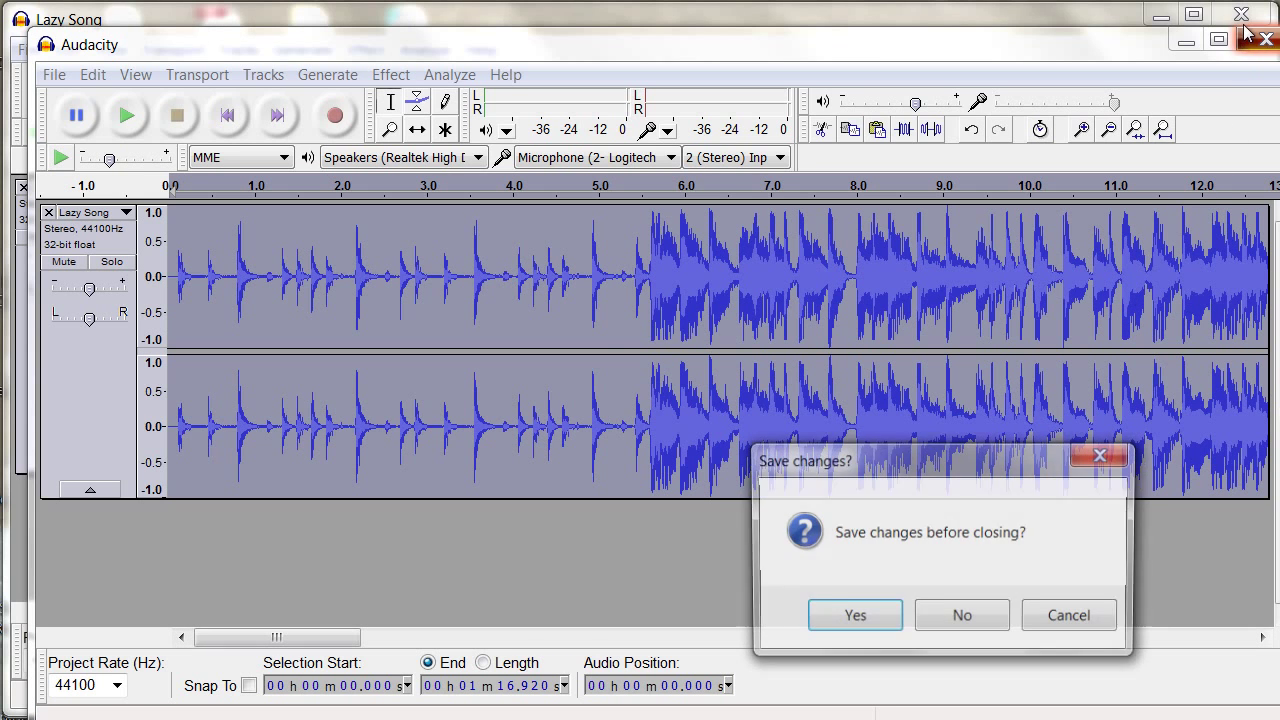
pyautogui.click(965, 617)
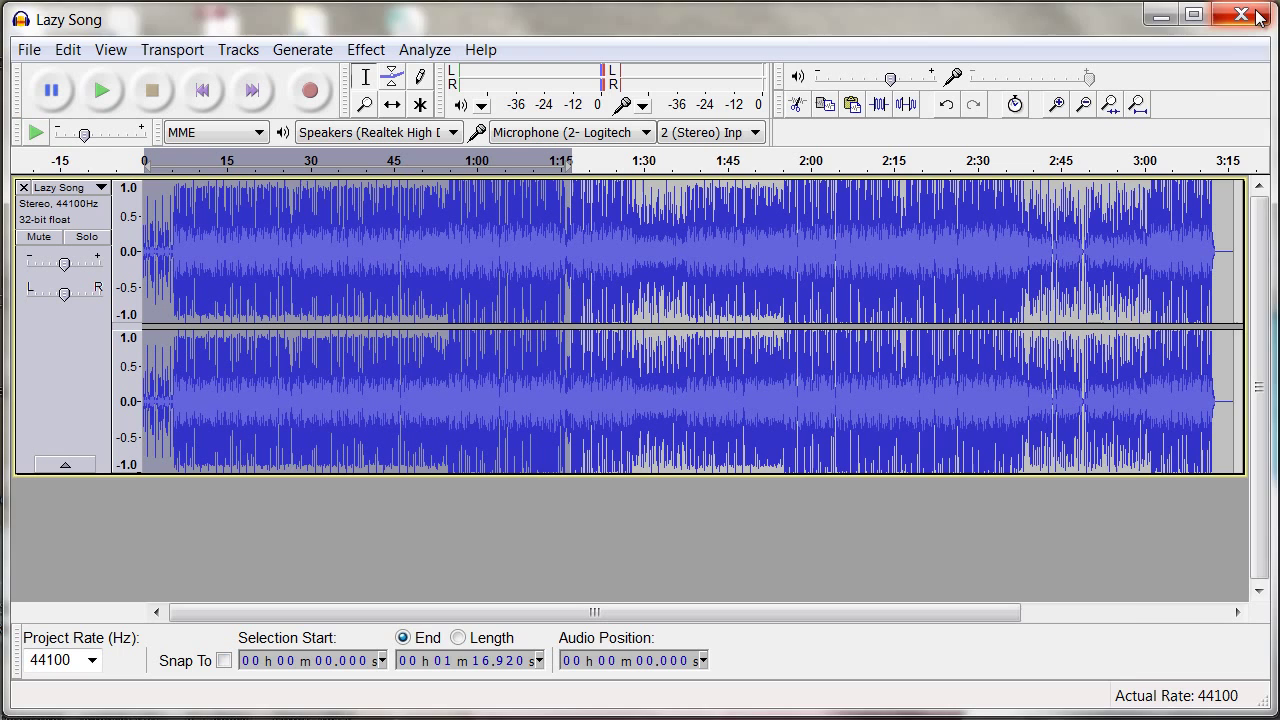
pyautogui.click(1241, 14)
pyautogui.click(970, 617)
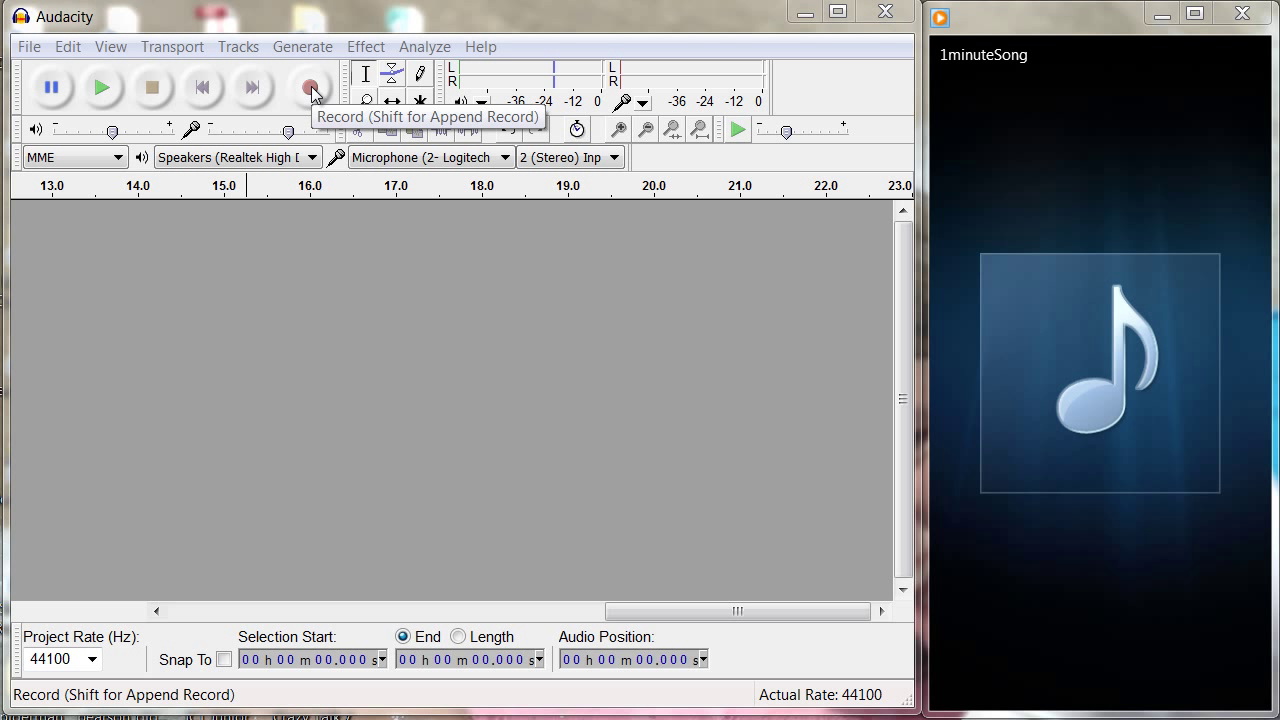
pyautogui.moveTo(1099, 400)
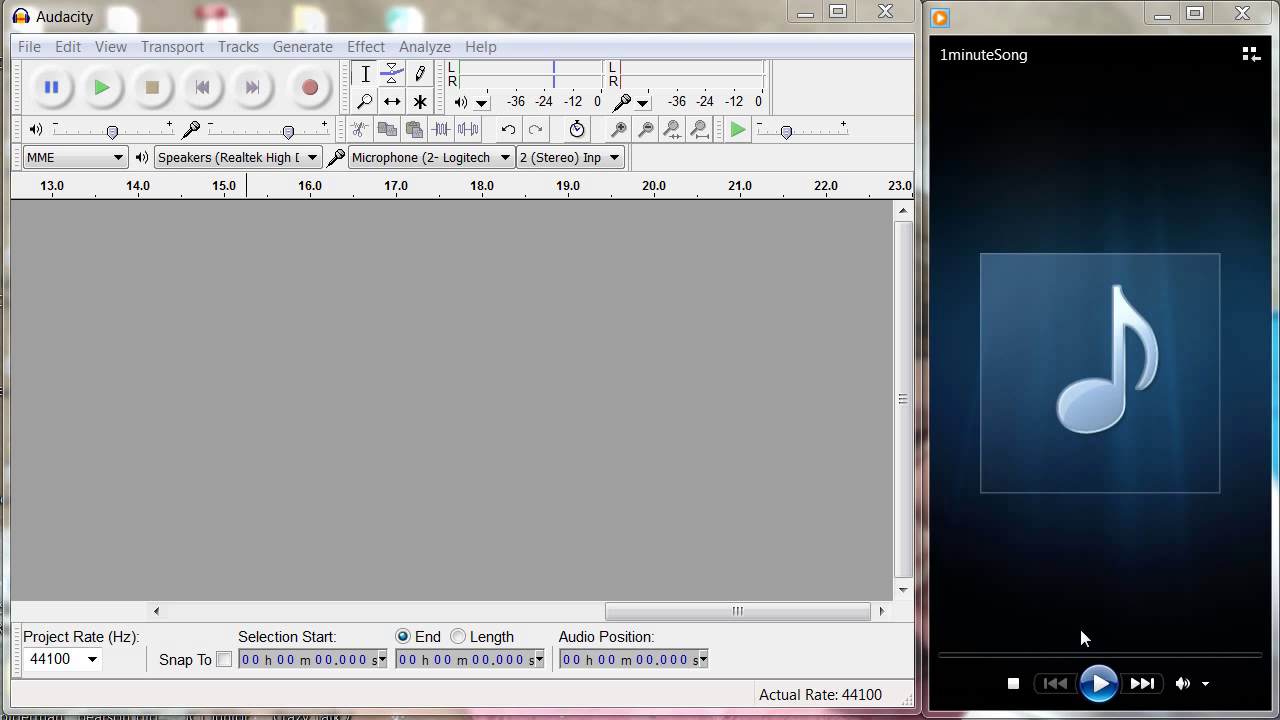
# - Play the 1minuteSong clip briefly in the media player, then pause it
pyautogui.click(1099, 683)
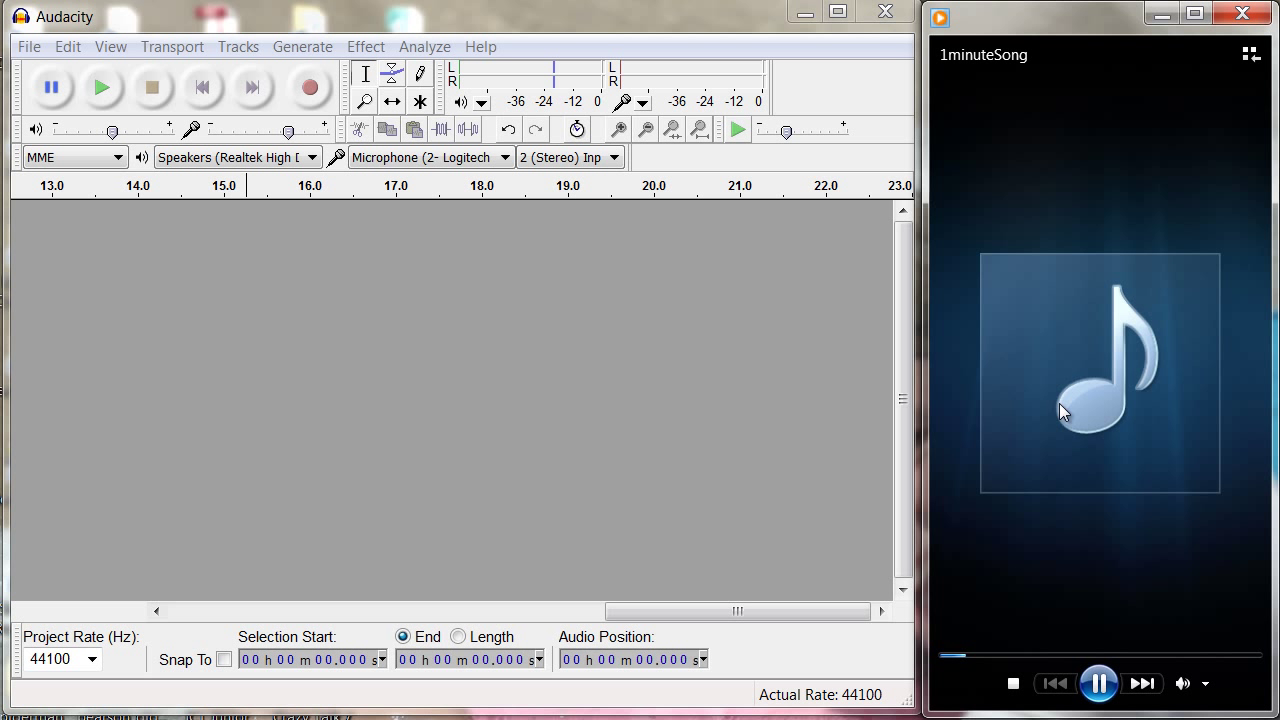
pyautogui.click(1099, 683)
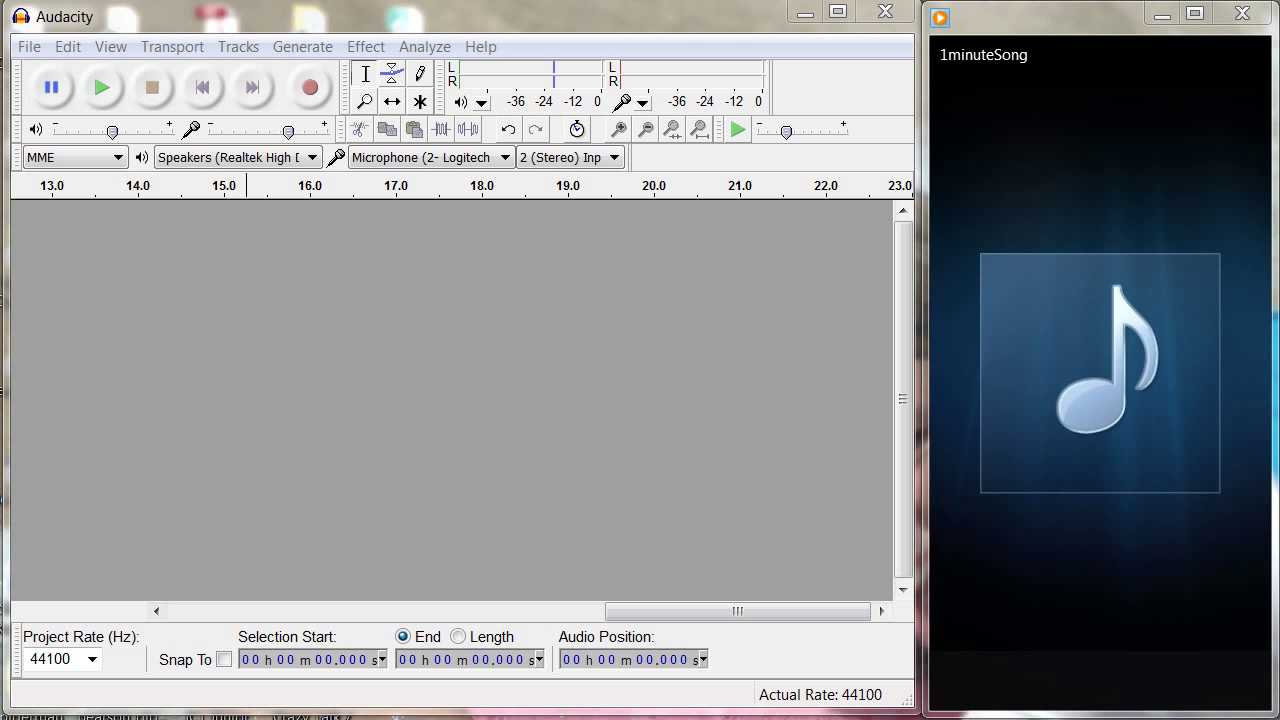
# - Record about 16 seconds of voiceover while the song plays in the media player
pyautogui.click(320, 88)
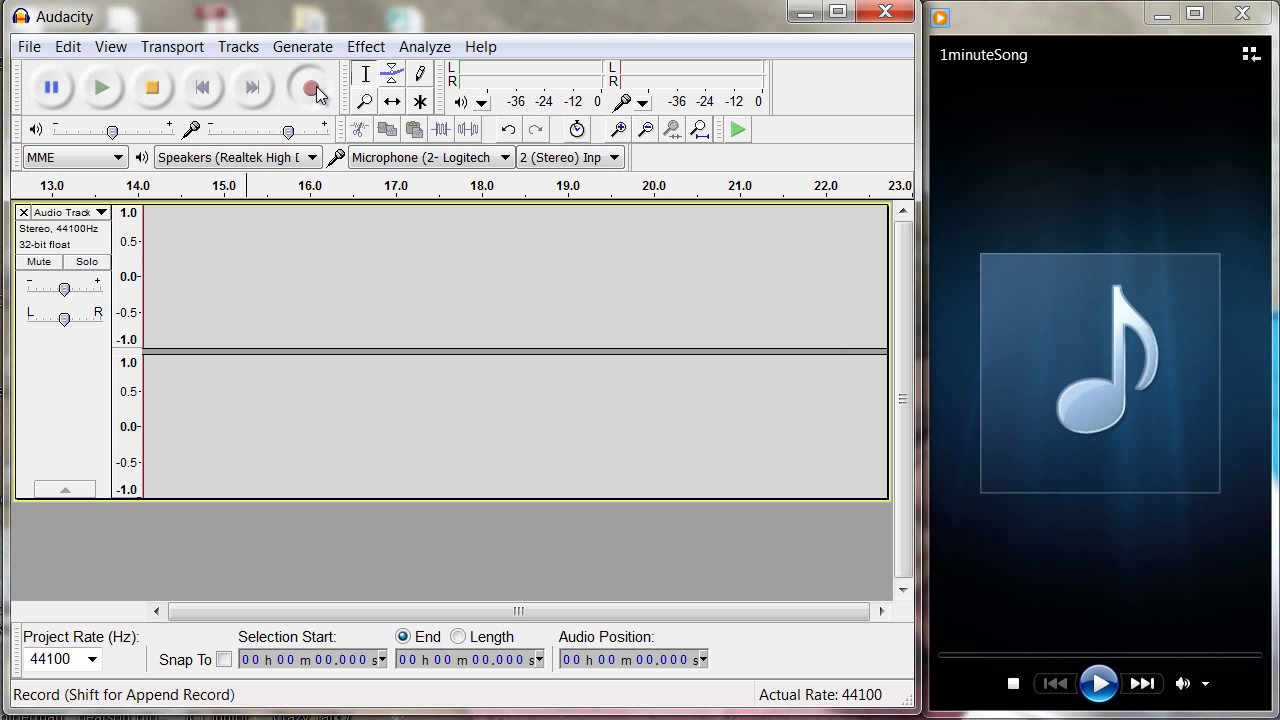
pyautogui.click(1100, 683)
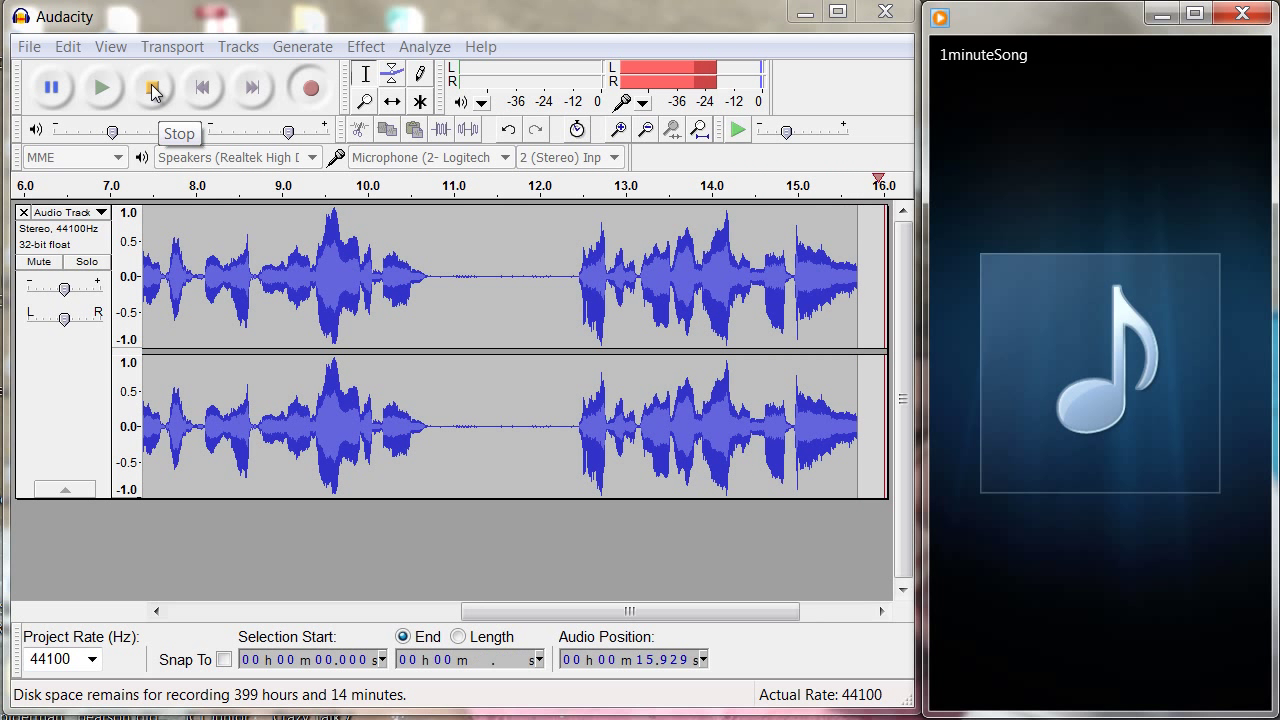
pyautogui.click(155, 93)
pyautogui.click(589, 556)
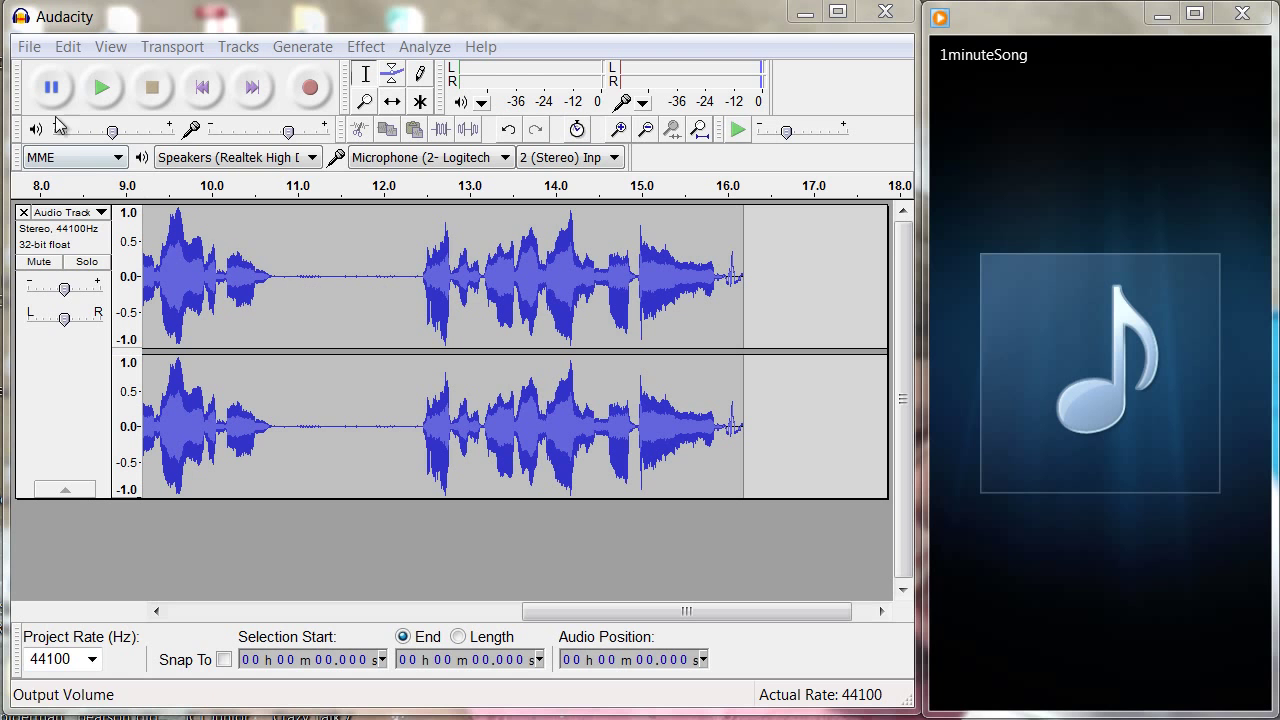
# - Export the recording as voiceover MP3 to Example Project, confirming the metadata
pyautogui.click(29, 47)
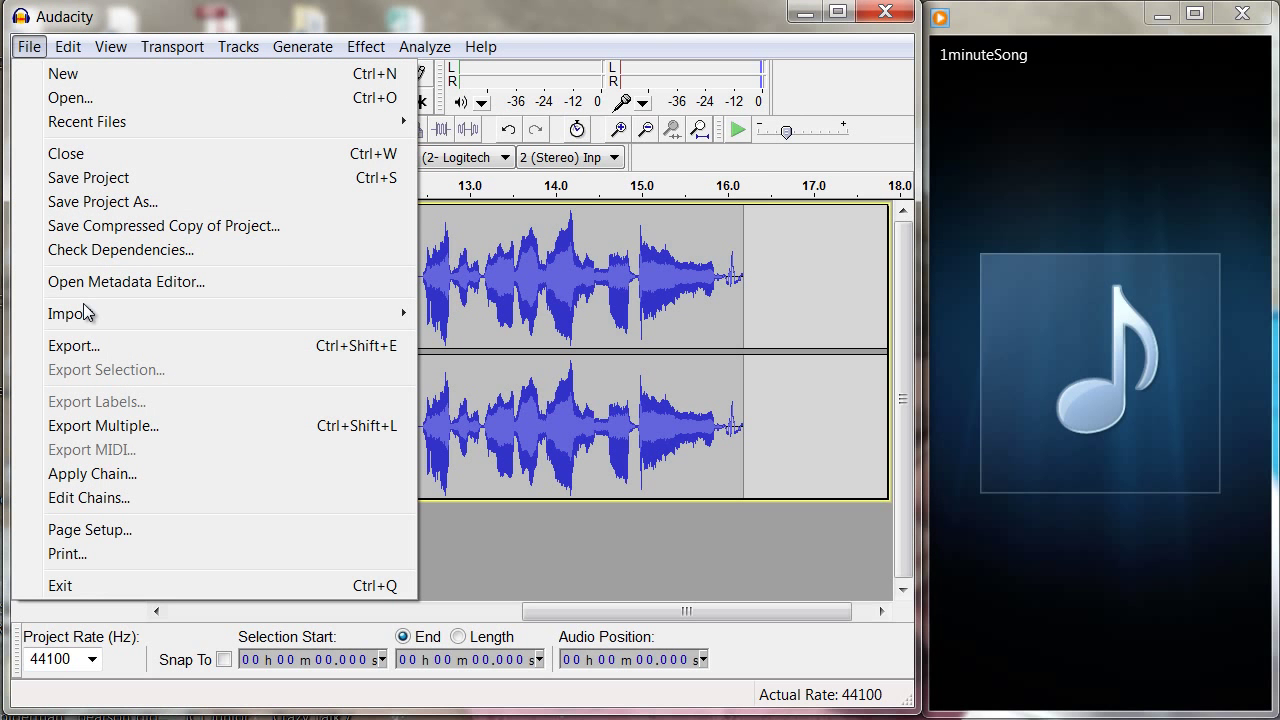
pyautogui.click(100, 346)
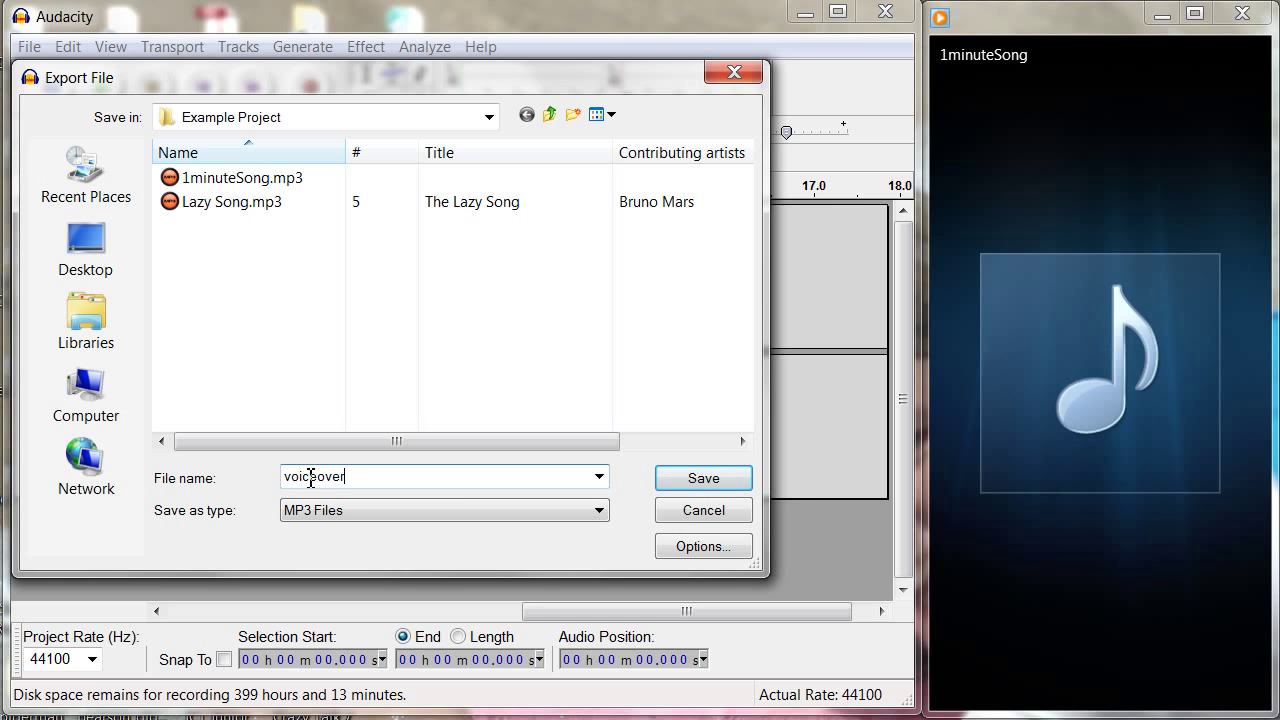
pyautogui.click(725, 487)
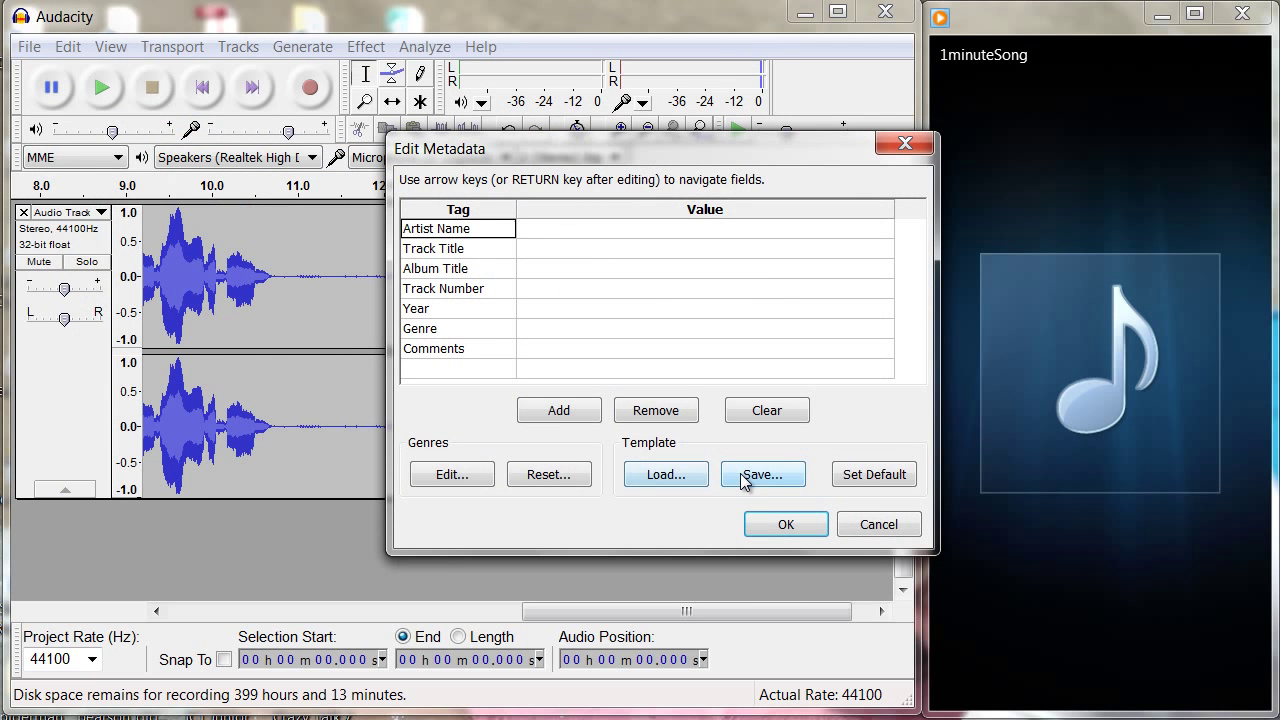
pyautogui.click(786, 523)
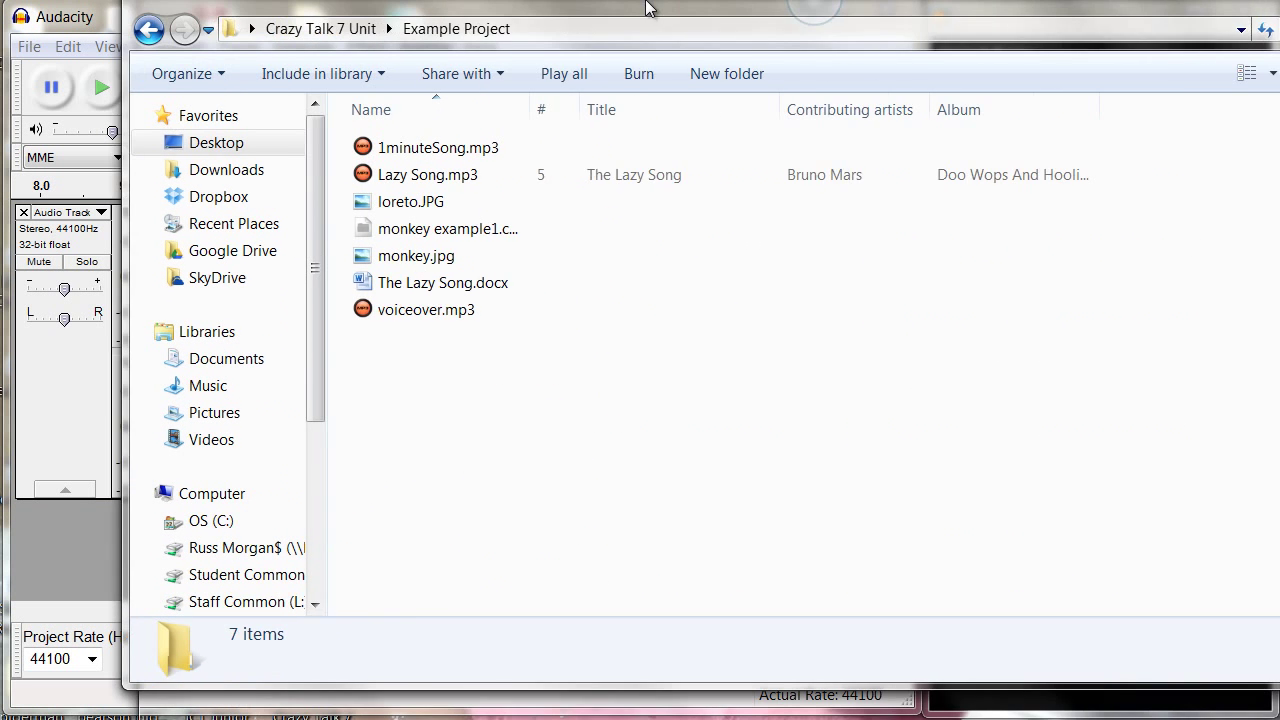
# - Drag the Explorer window listing voiceover.mp3 and 1minuteSong.mp3 over Audacity
pyautogui.moveTo(645, 8); pyautogui.dragTo(572, 34)
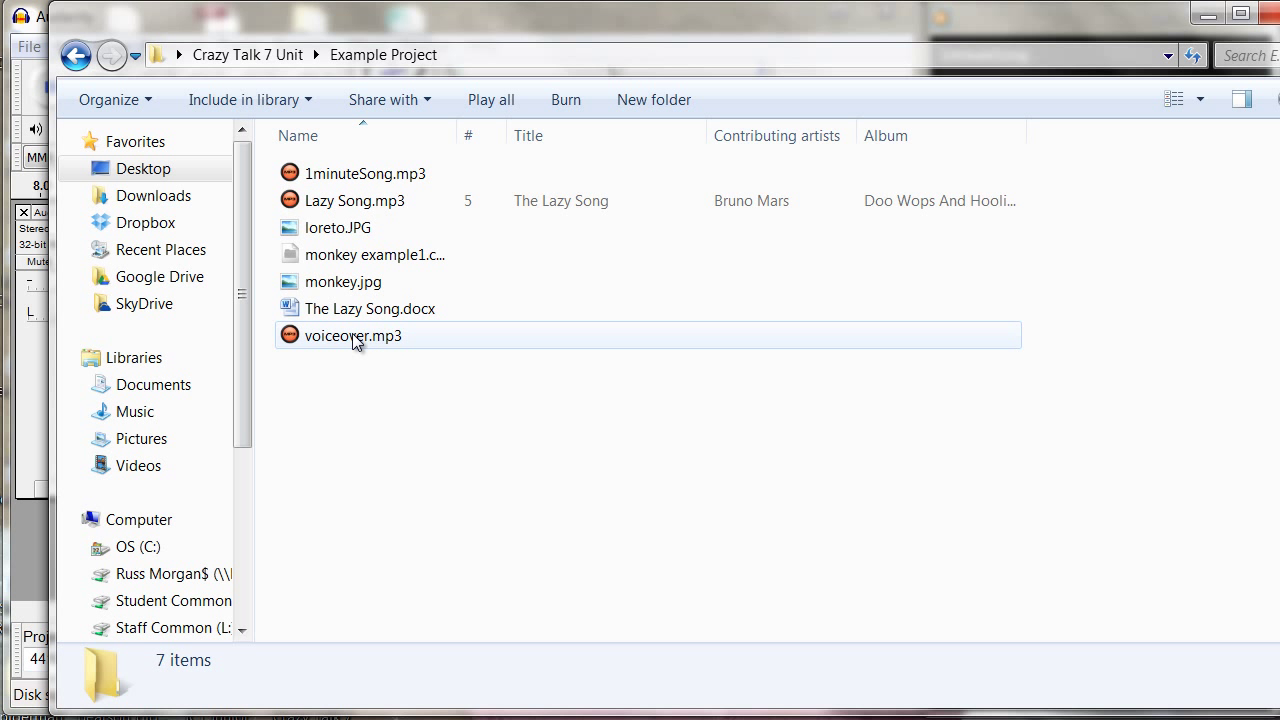
pyautogui.moveTo(524, 28); pyautogui.dragTo(482, 27)
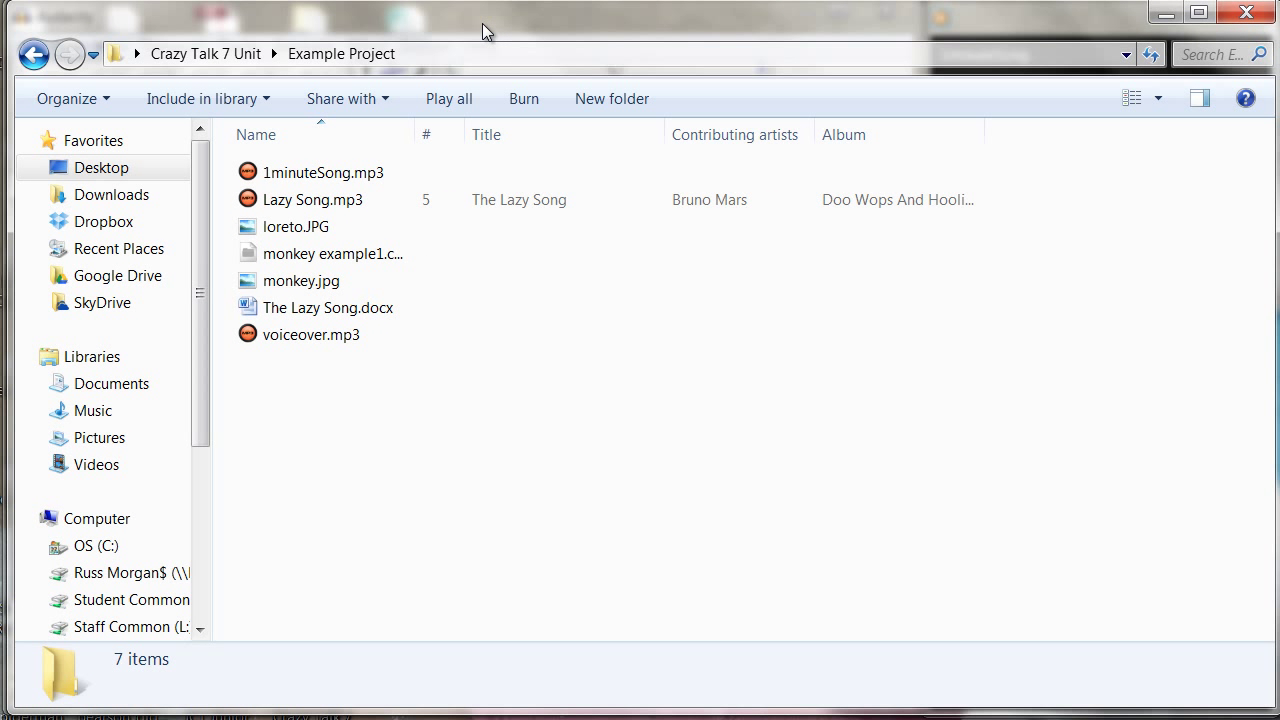